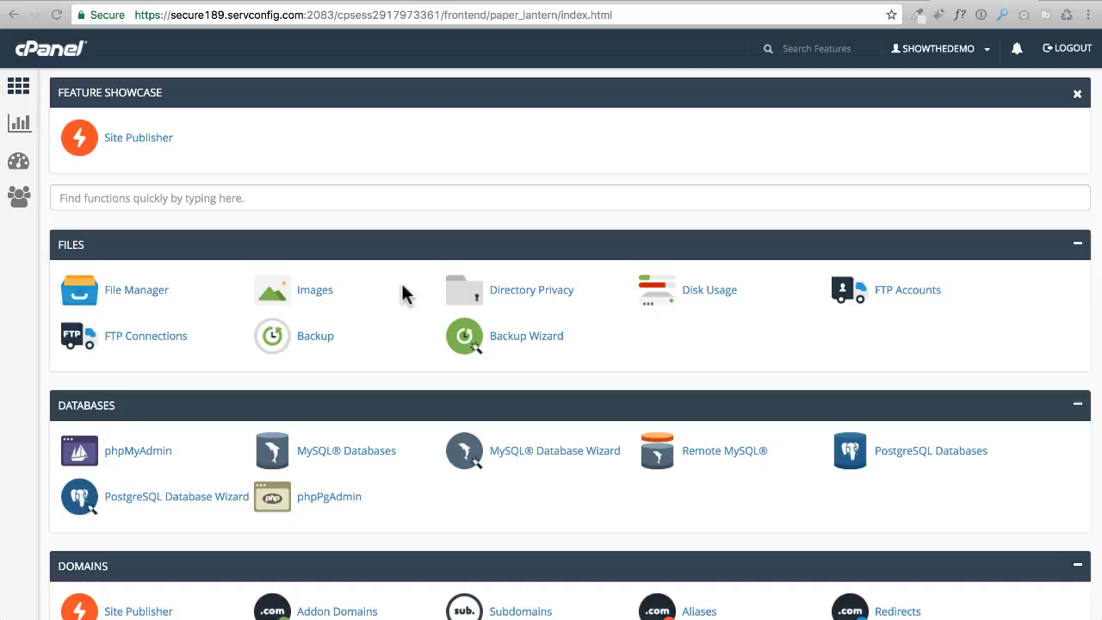
Open the WordPress installer from the Top Applications scripts and bring up its installation form
scroll(402, 286, down, 8)
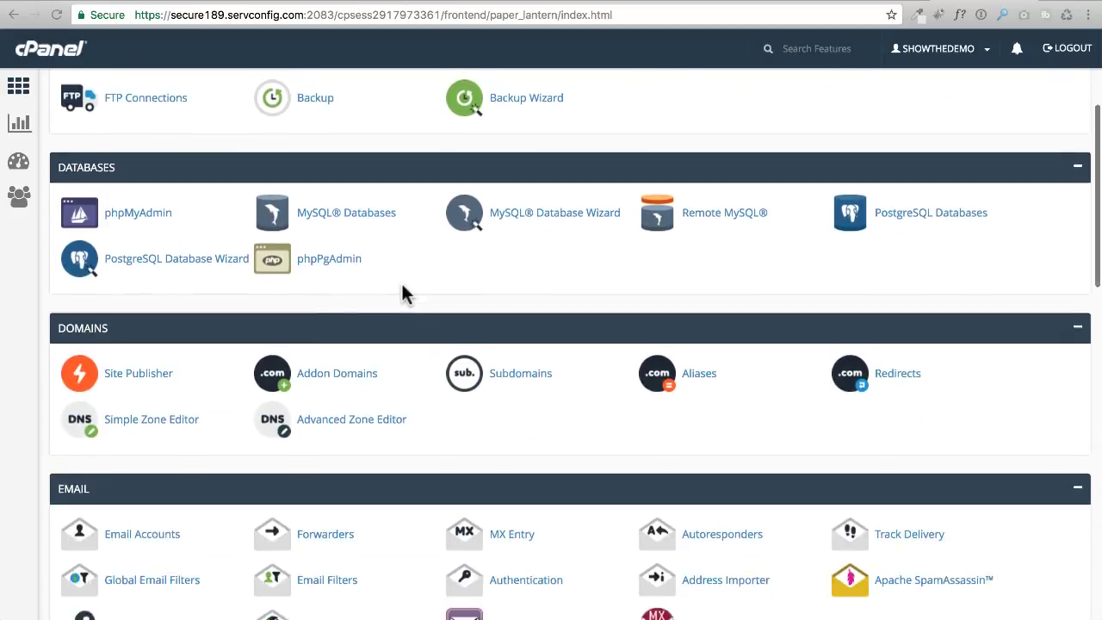
scroll(402, 285, down, 4)
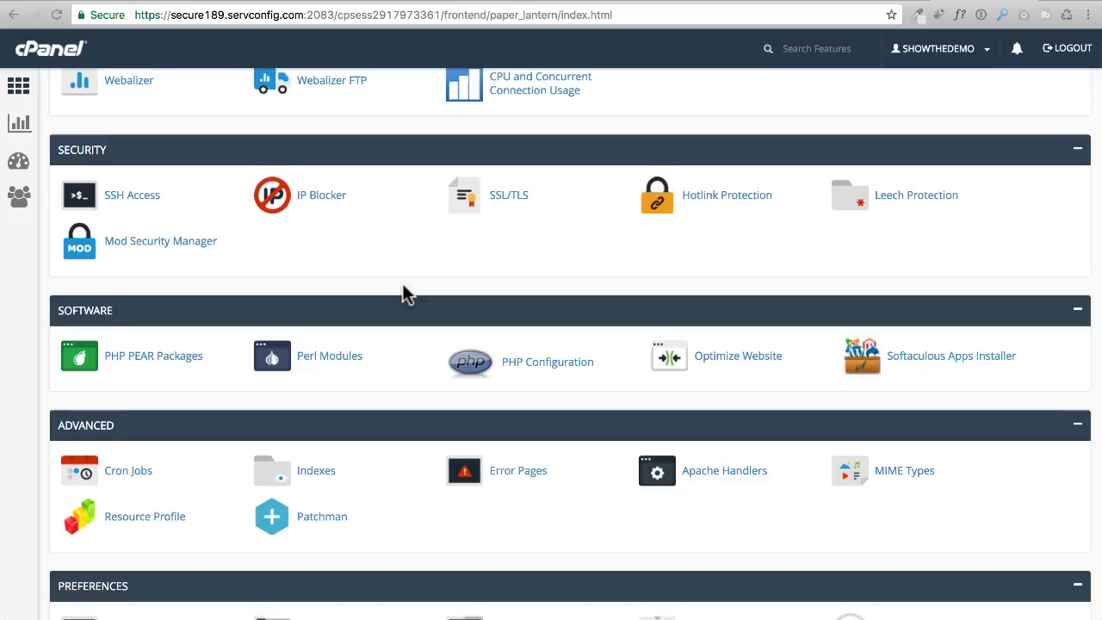
scroll(402, 285, down, 4)
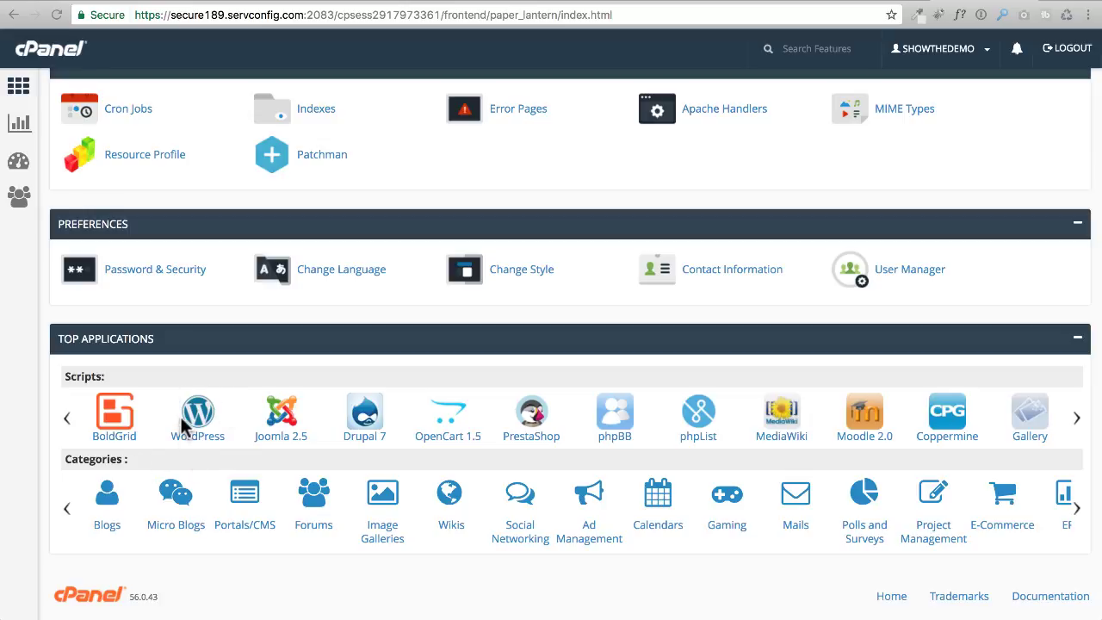
scroll(203, 419, up, 1)
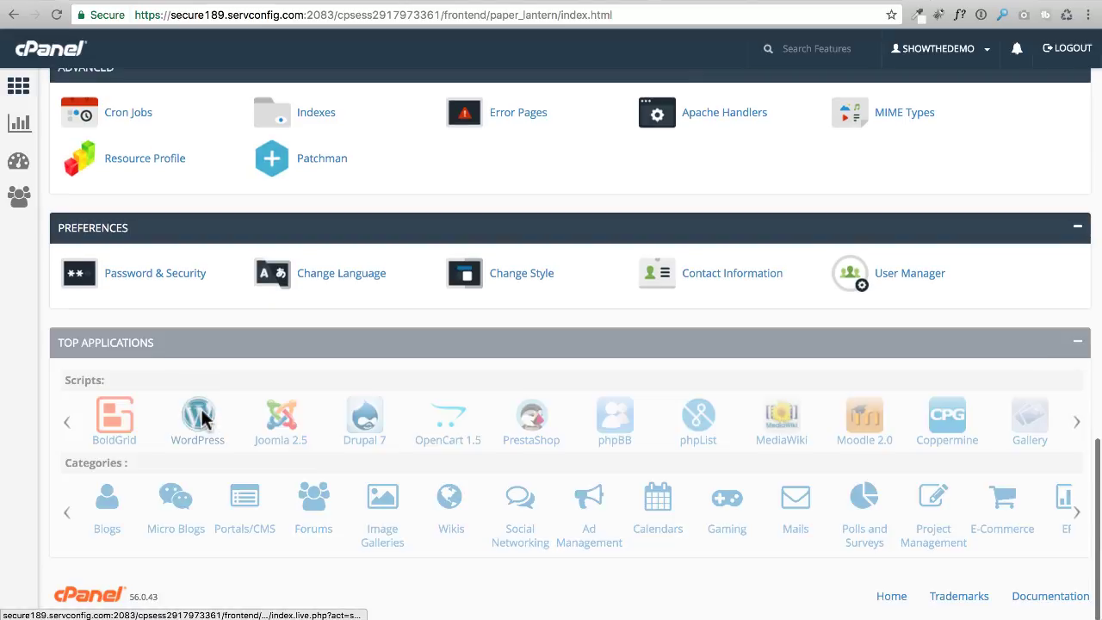
click(203, 419)
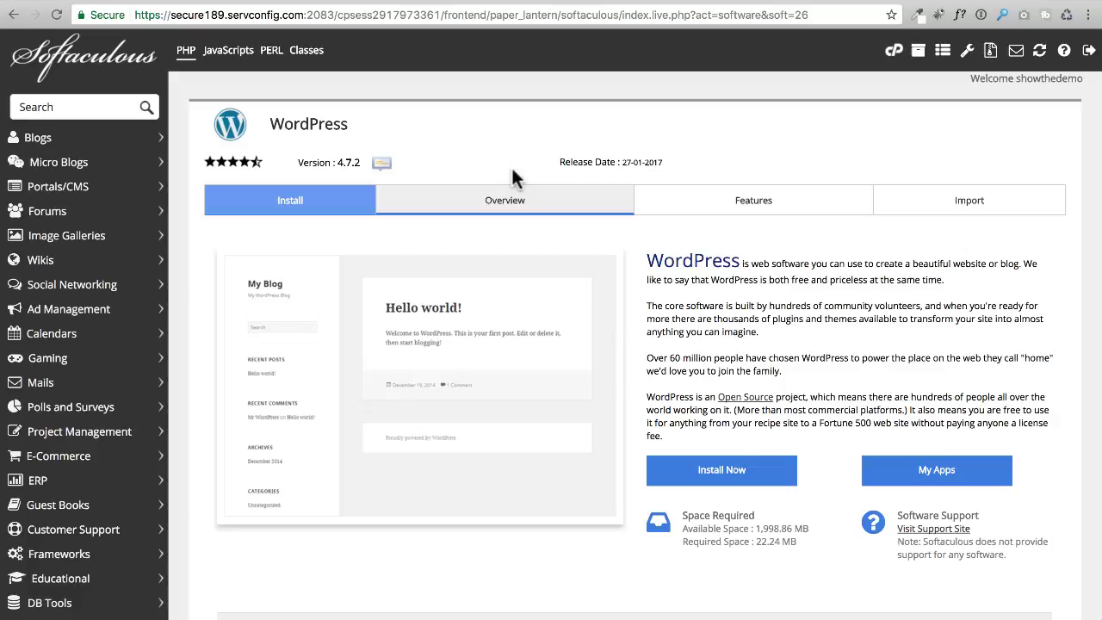
click(293, 207)
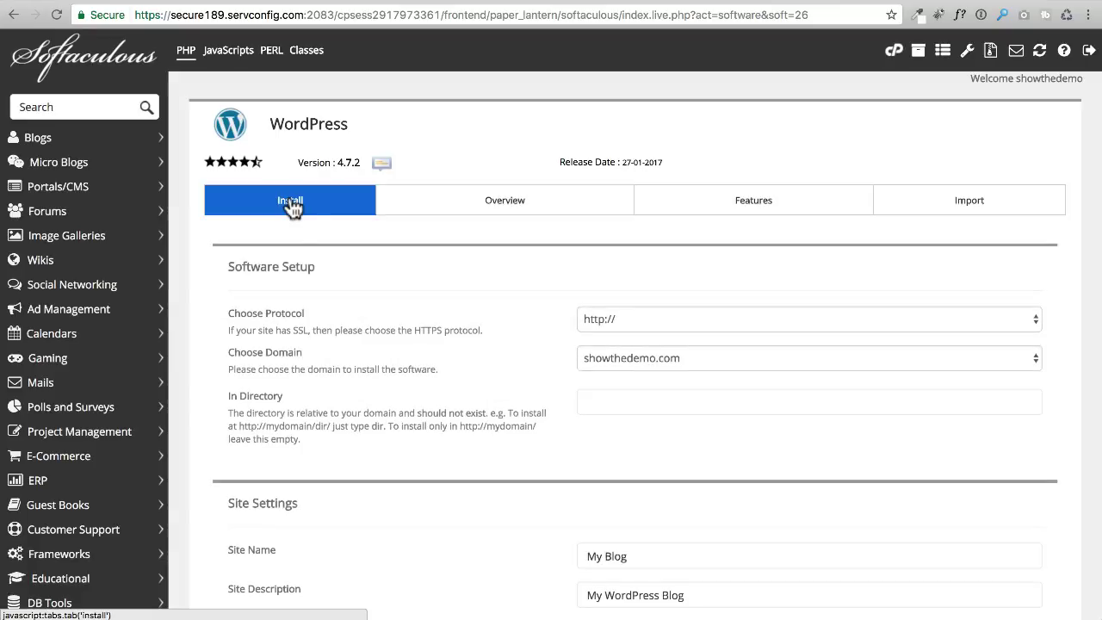
scroll(422, 181, down, 3)
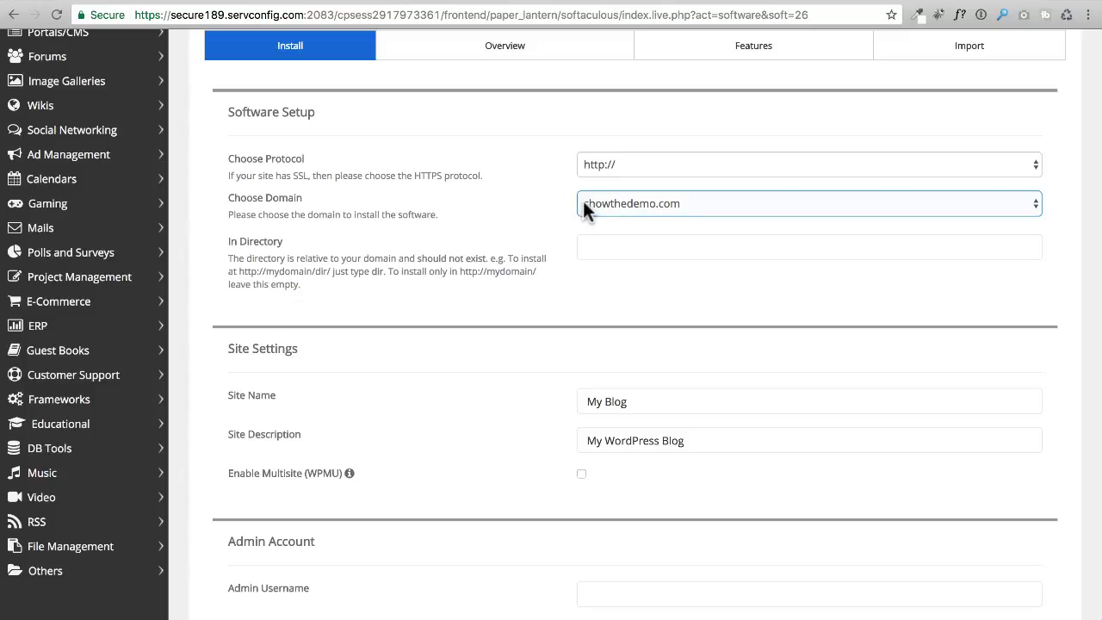
click(623, 161)
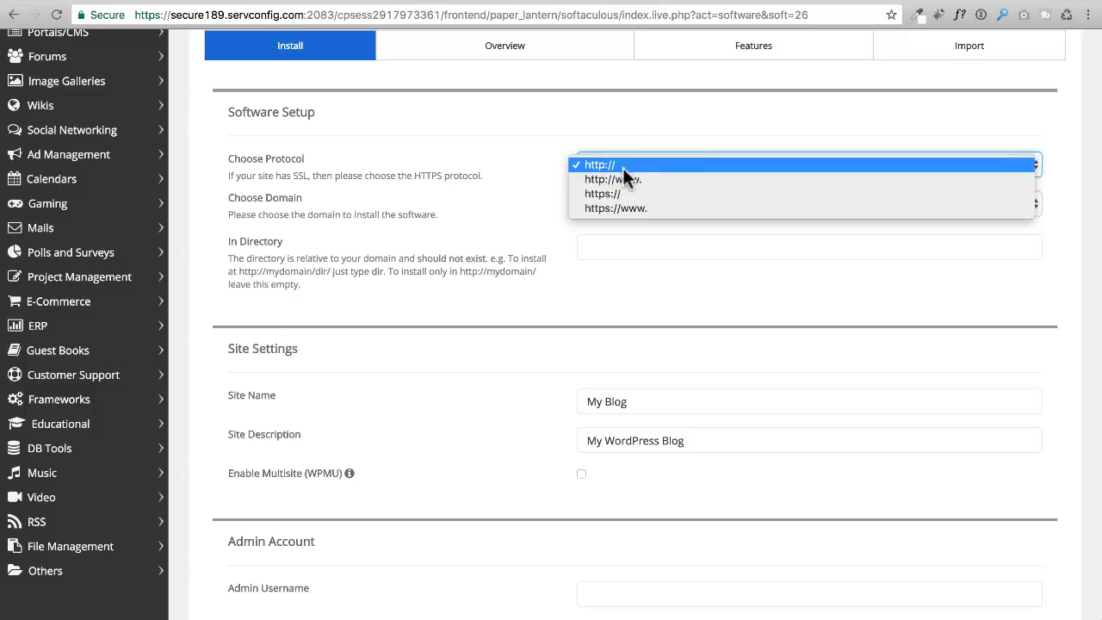
click(605, 168)
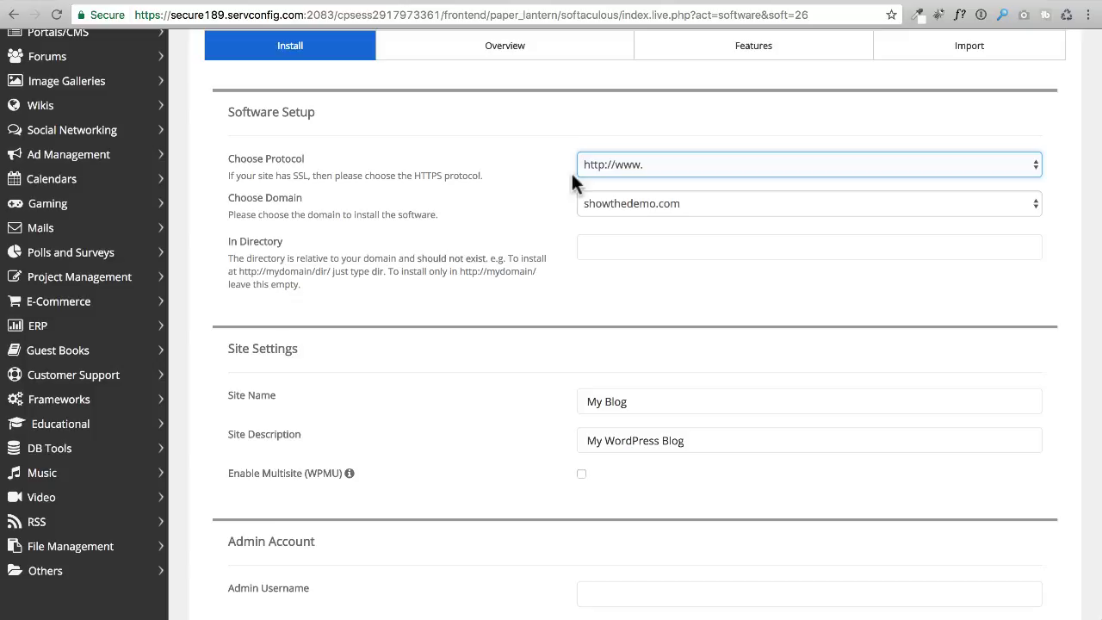
Review the site name and site description fields in the installation form's Site Settings
scroll(525, 176, down, 1)
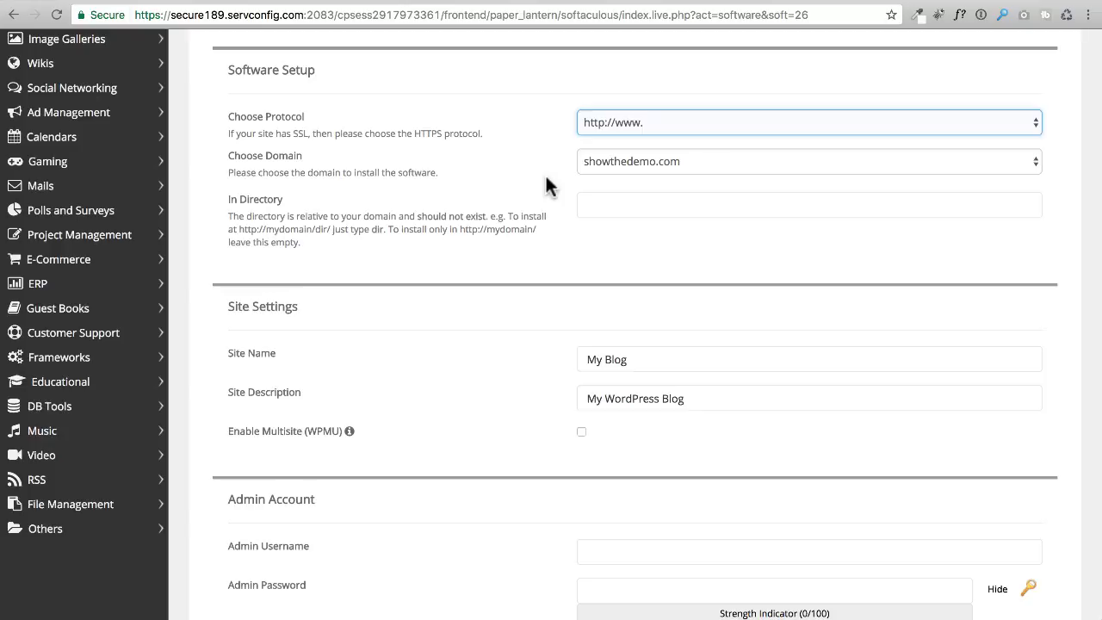
scroll(545, 186, down, 5)
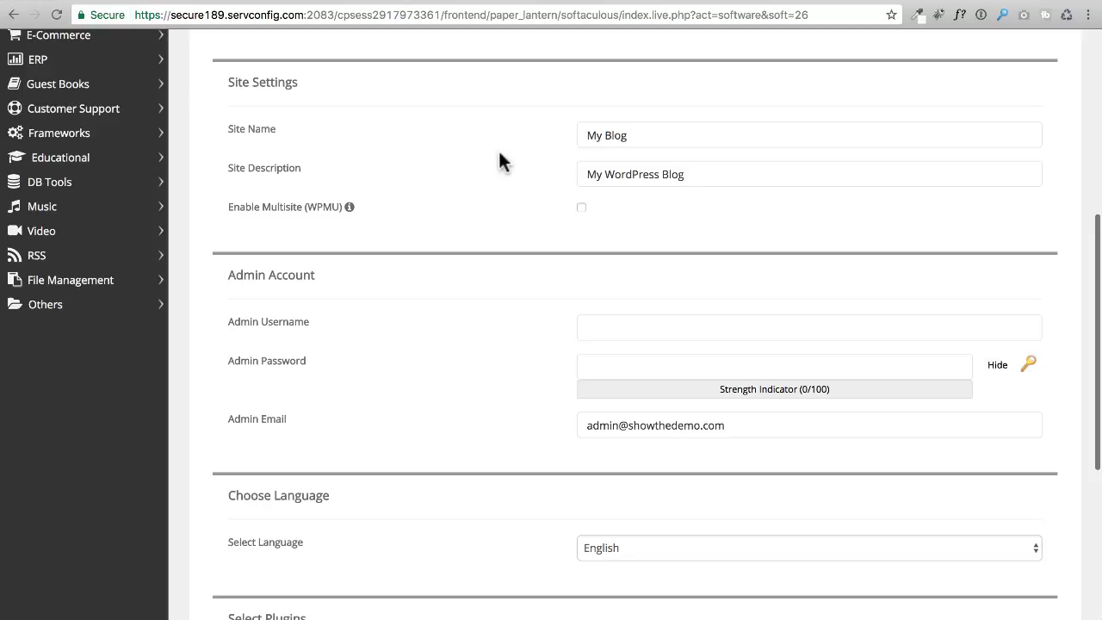
click(585, 136)
click(595, 177)
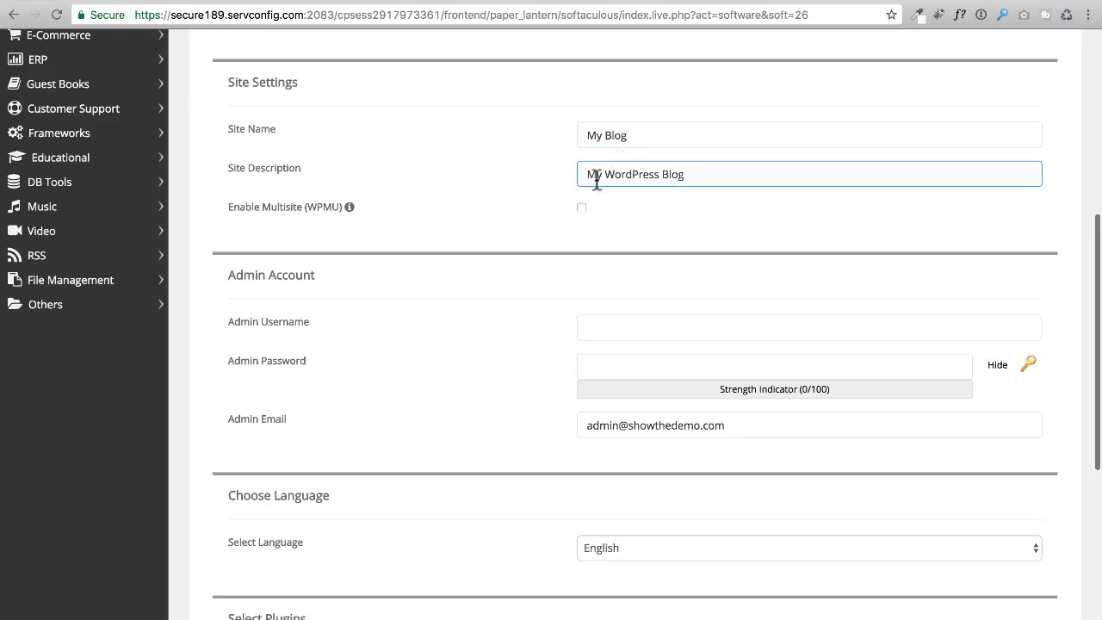
click(631, 155)
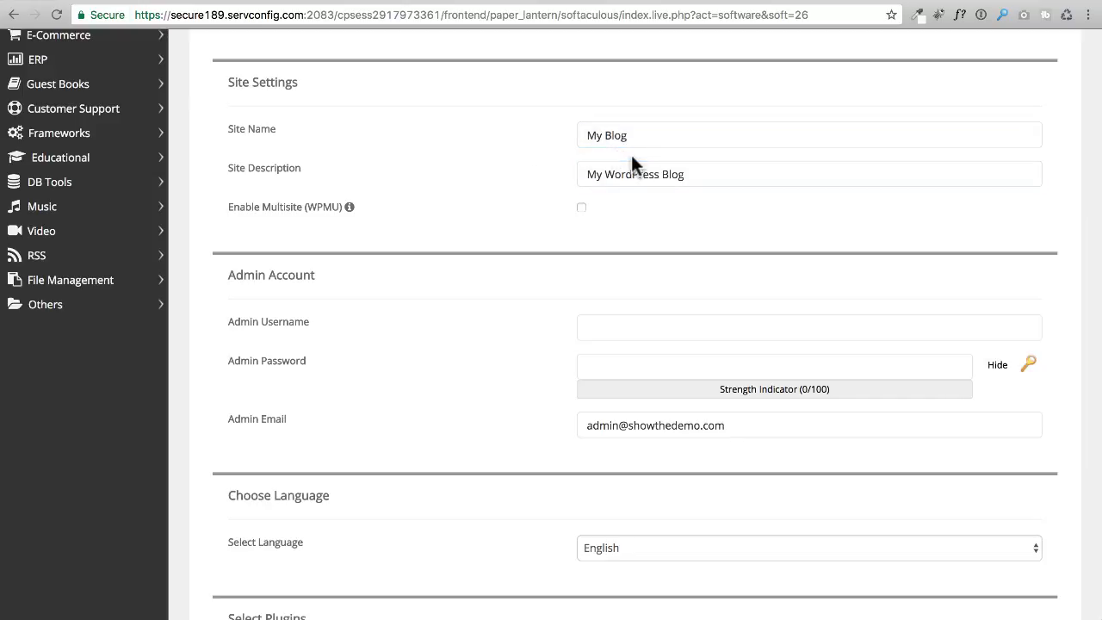
click(623, 134)
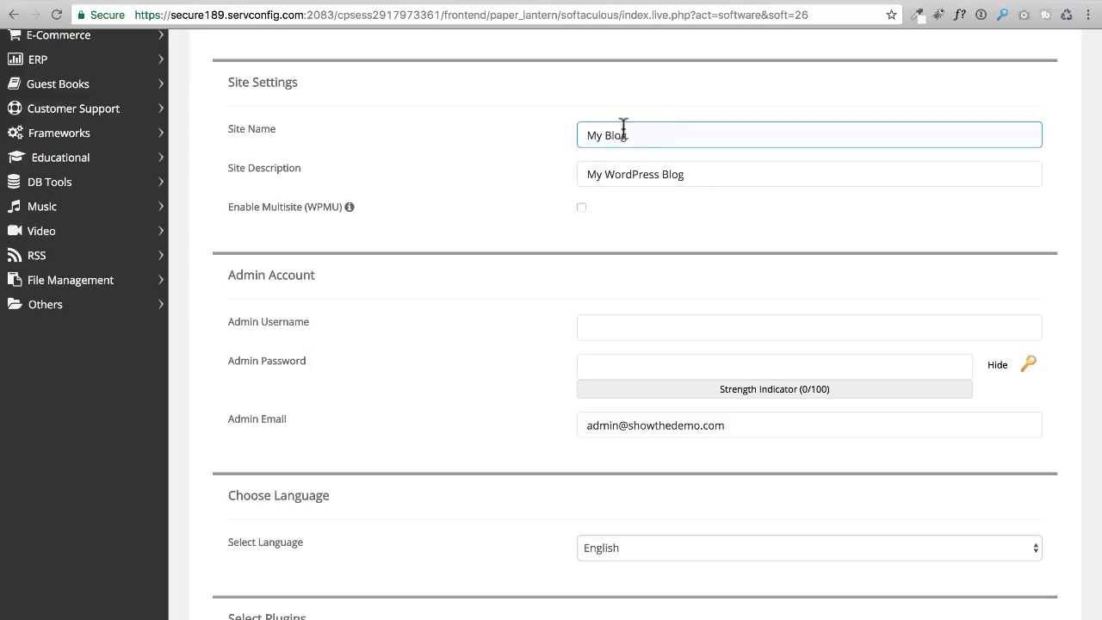
click(520, 148)
scroll(540, 164, down, 5)
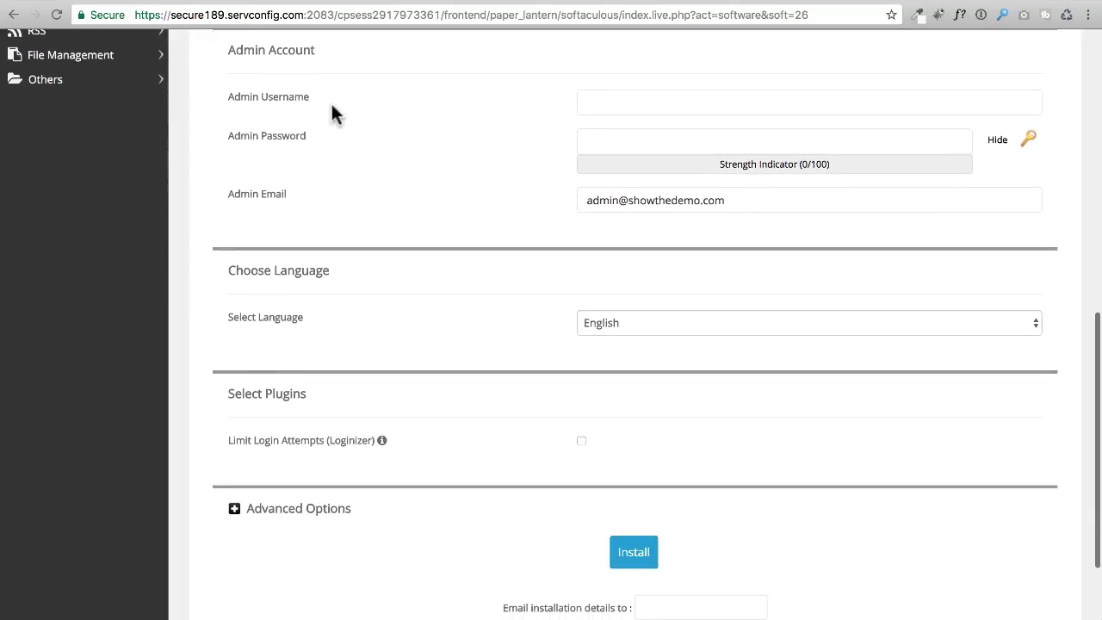
click(295, 108)
click(270, 75)
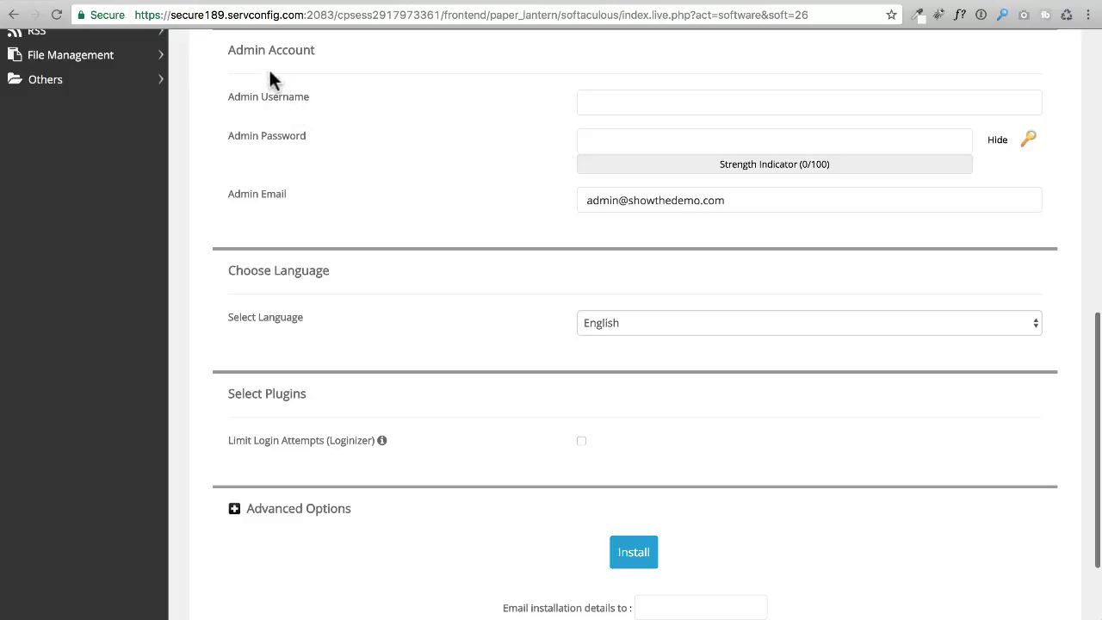
click(265, 140)
click(262, 164)
click(241, 204)
click(274, 212)
click(292, 101)
click(263, 139)
click(273, 148)
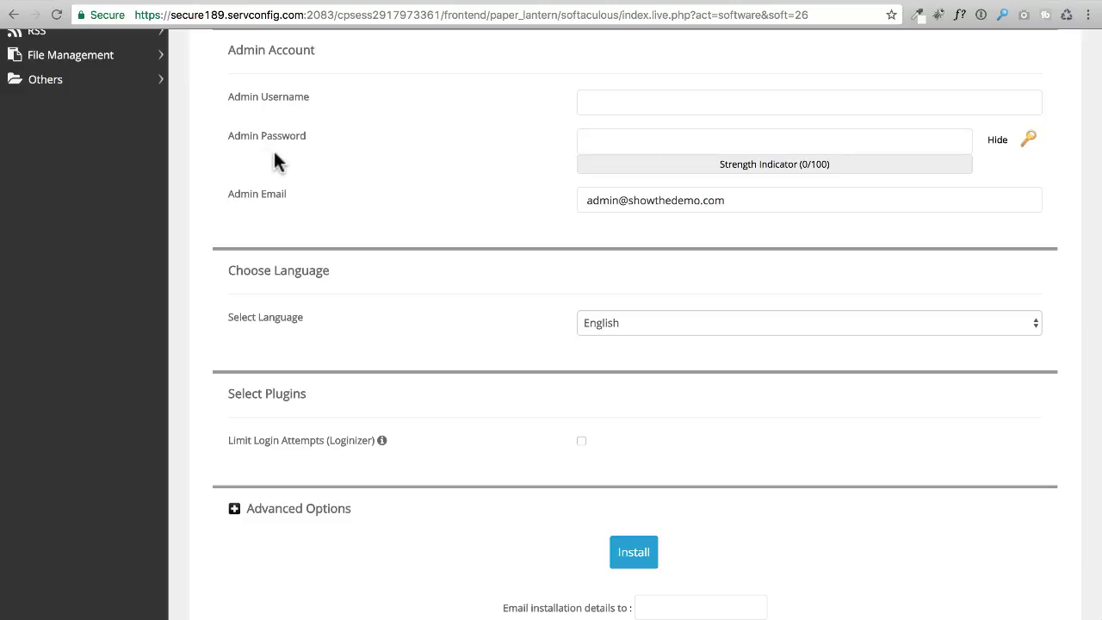
click(246, 207)
click(288, 162)
Fill in the administrator's e-mail address as both the admin username and the admin email
click(609, 100)
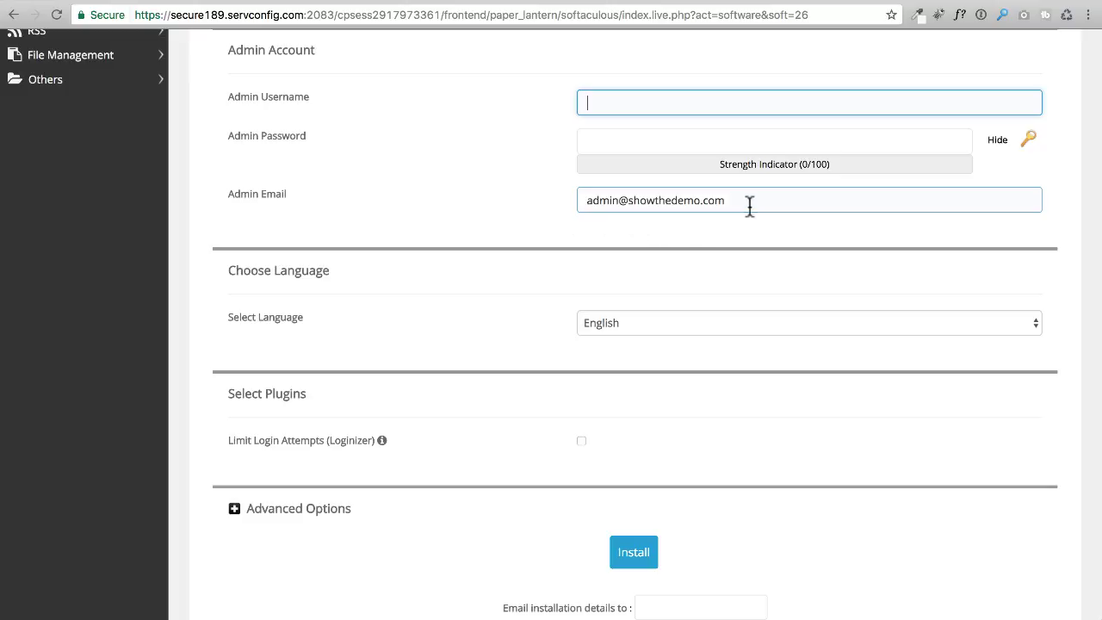
drag(748, 207, 511, 201)
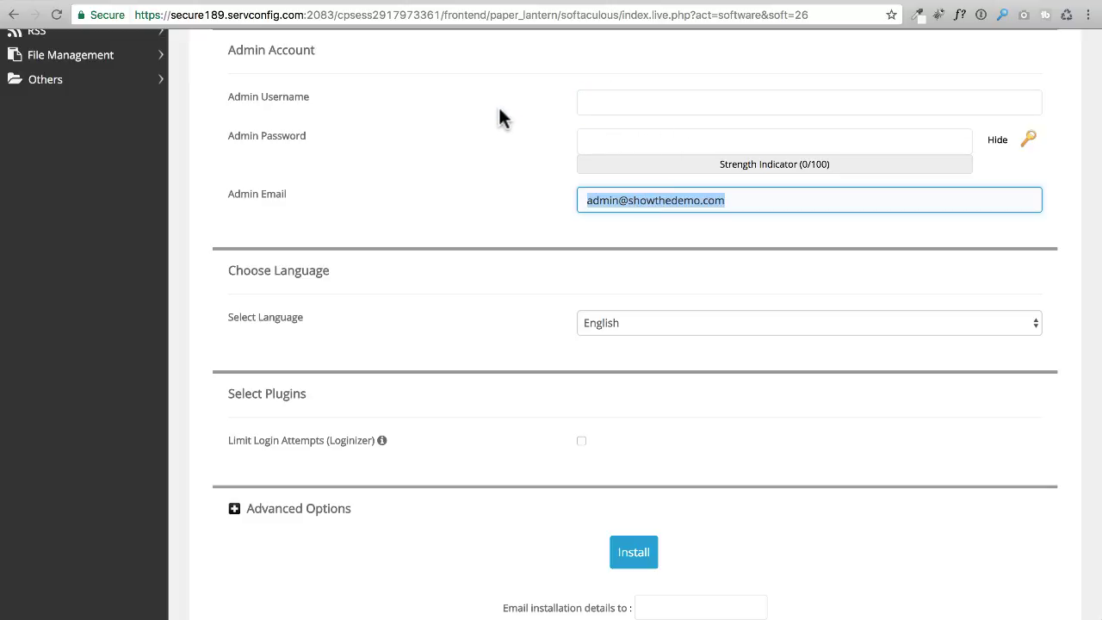
key(super+backslash)
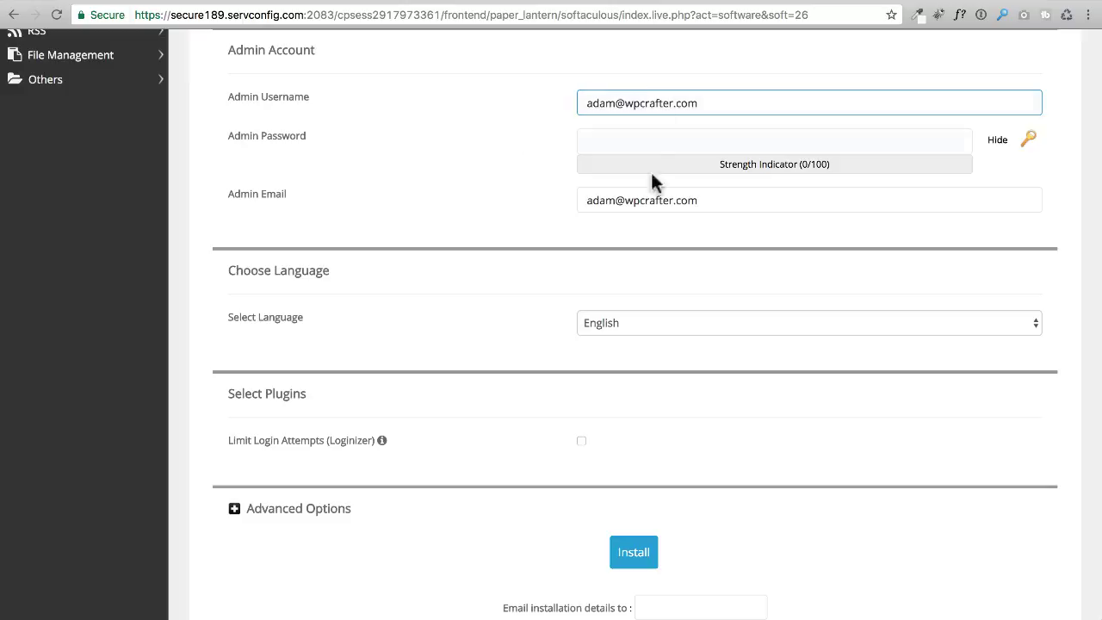
Enter the admin account password with its characters masked
click(652, 140)
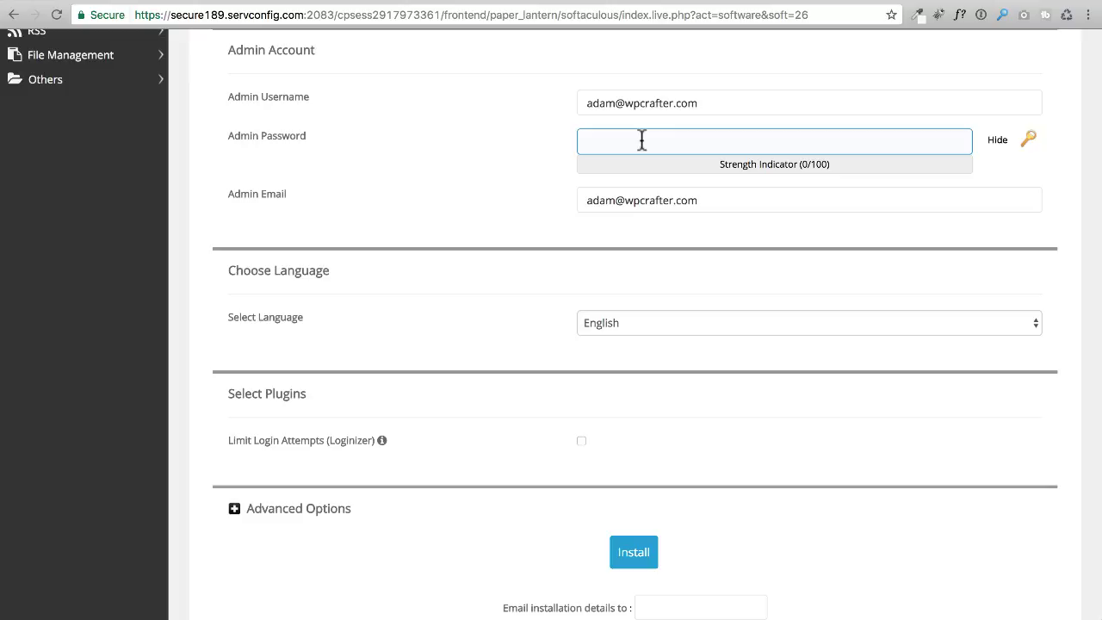
key(super+v)
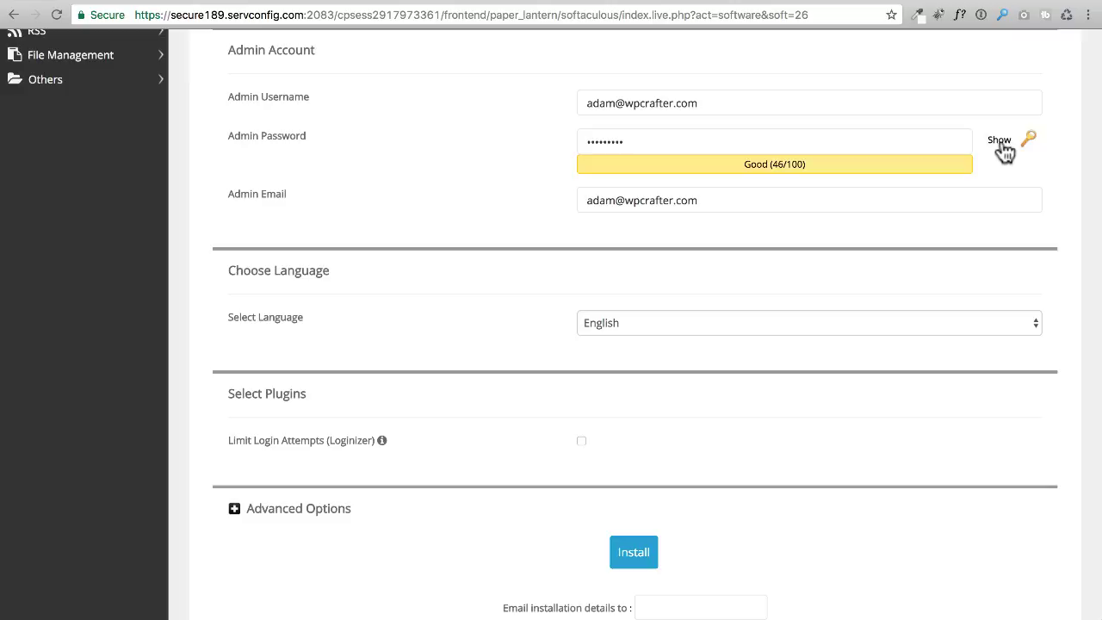
click(735, 139)
click(508, 146)
click(607, 141)
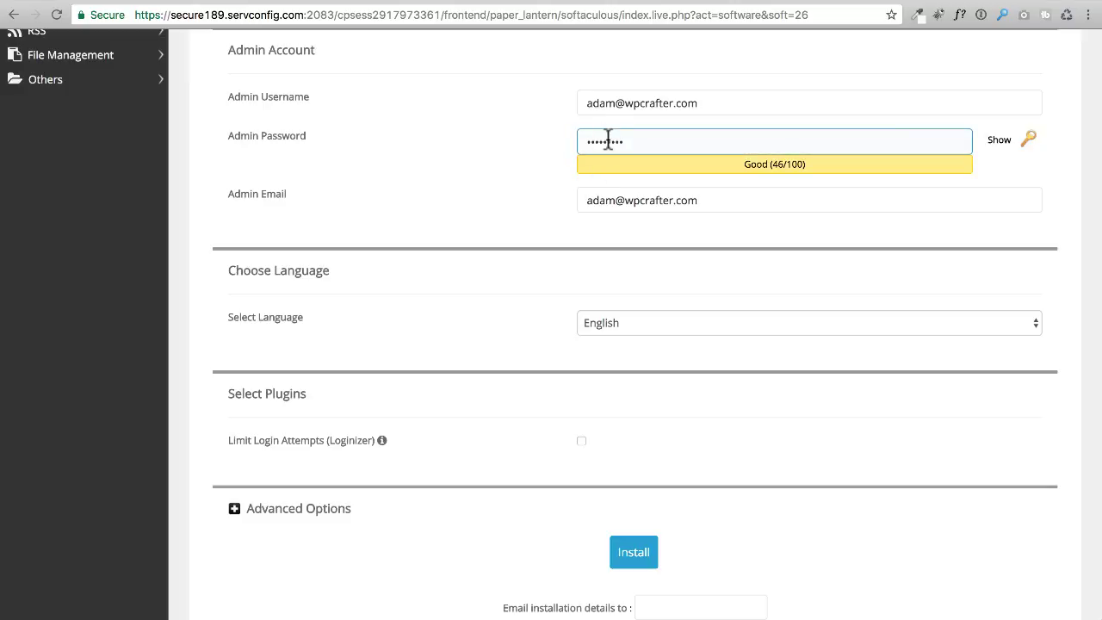
click(542, 163)
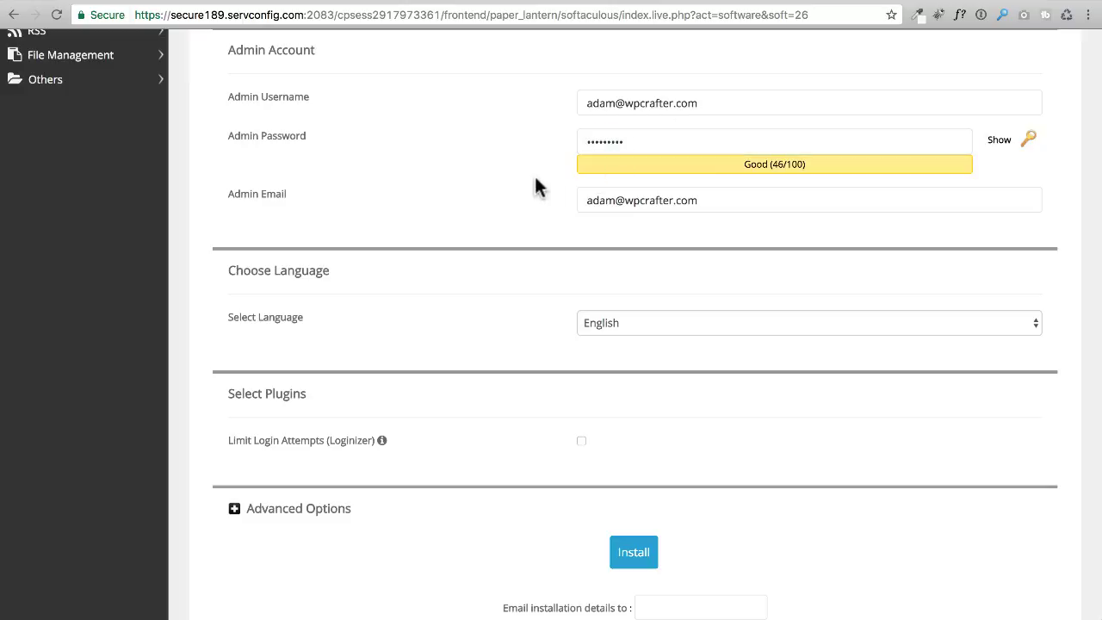
Choose English as the language of the WordPress installation
scroll(516, 186, down, 3)
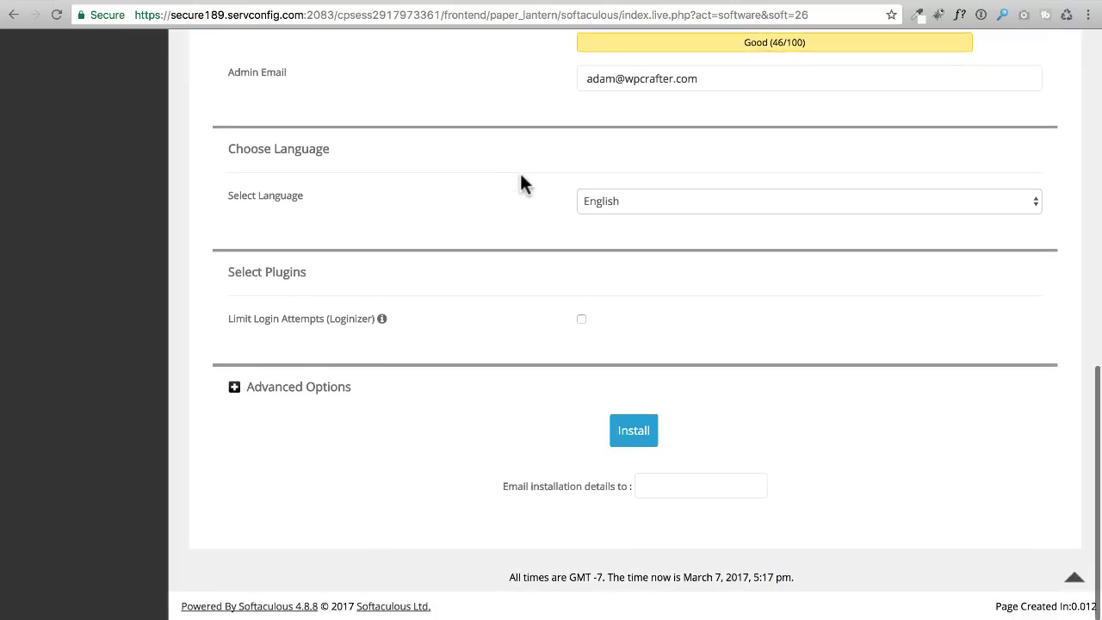
click(620, 200)
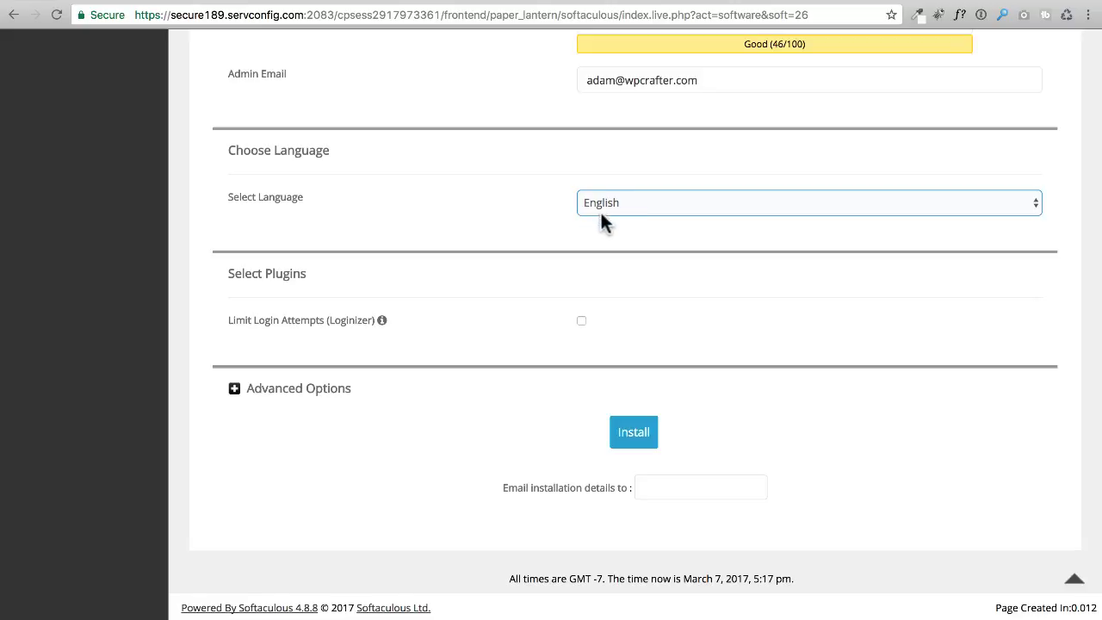
click(610, 217)
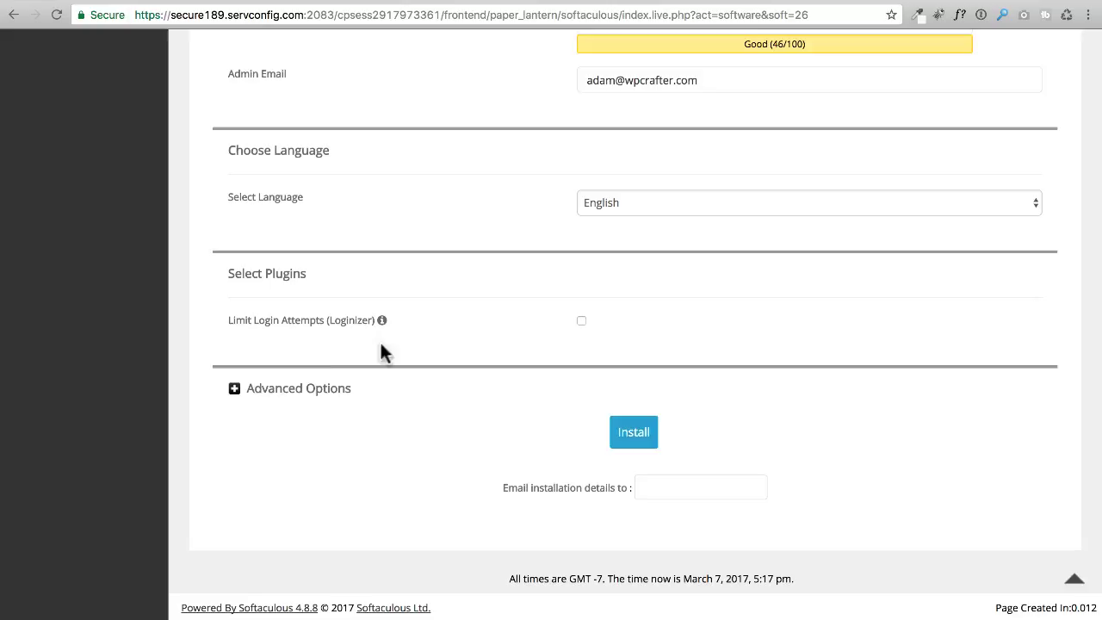
Expand the Advanced Options and enable Auto Upgrade for WordPress, its plugins and its themes
click(234, 389)
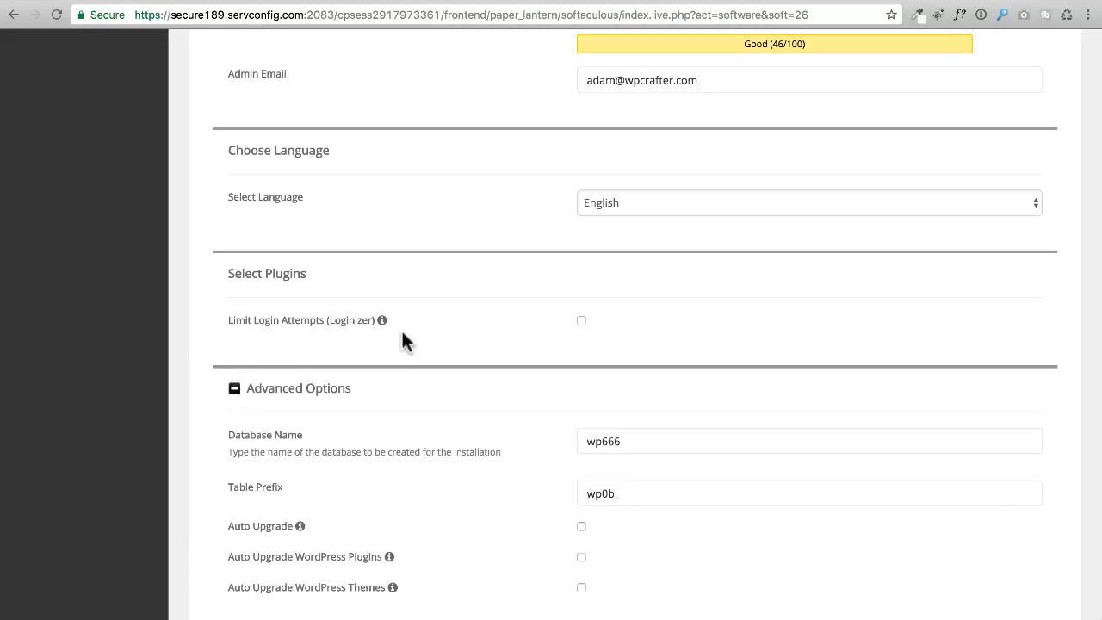
scroll(405, 336, down, 3)
scroll(413, 328, down, 1)
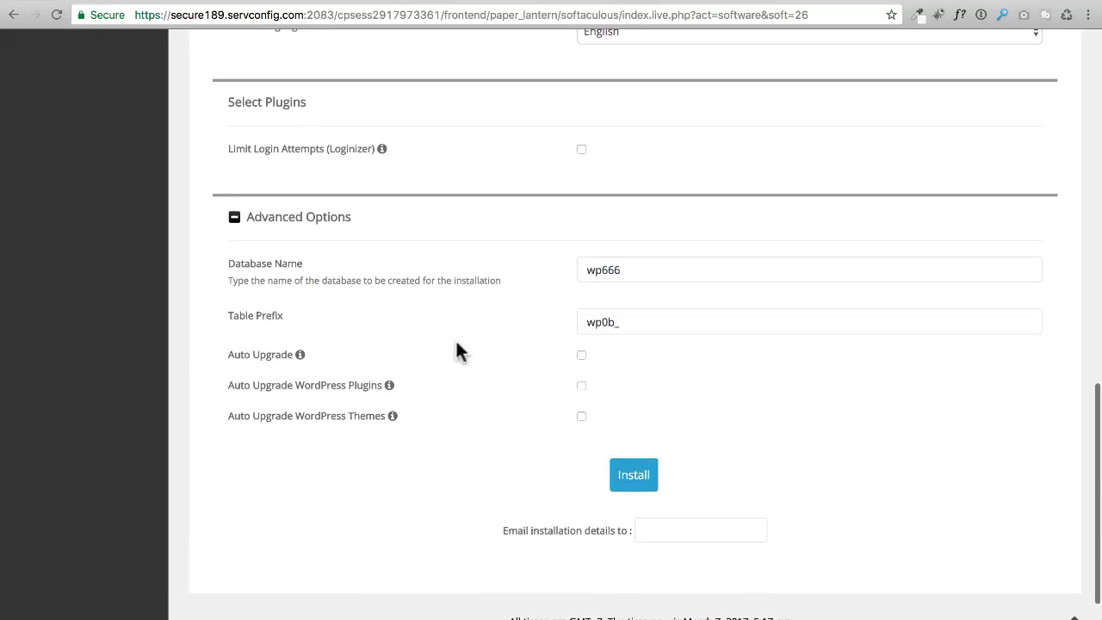
mouse_move(299, 361)
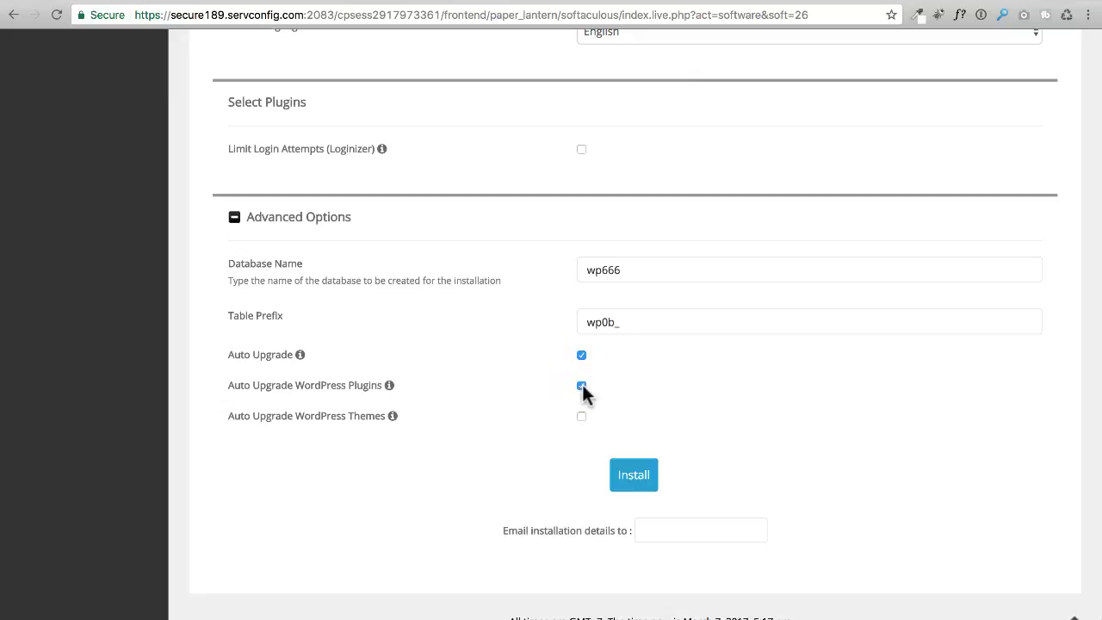
click(581, 417)
Install WordPress with the configured settings, leaving the recipient for the installation details blank
scroll(547, 456, down, 1)
click(659, 489)
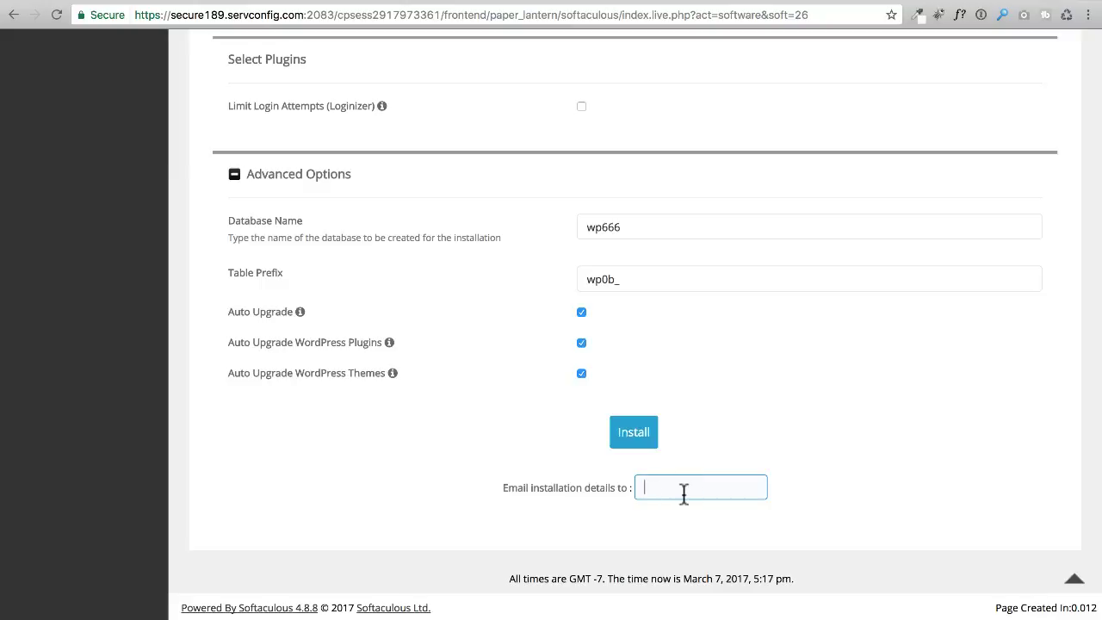
click(704, 447)
click(634, 433)
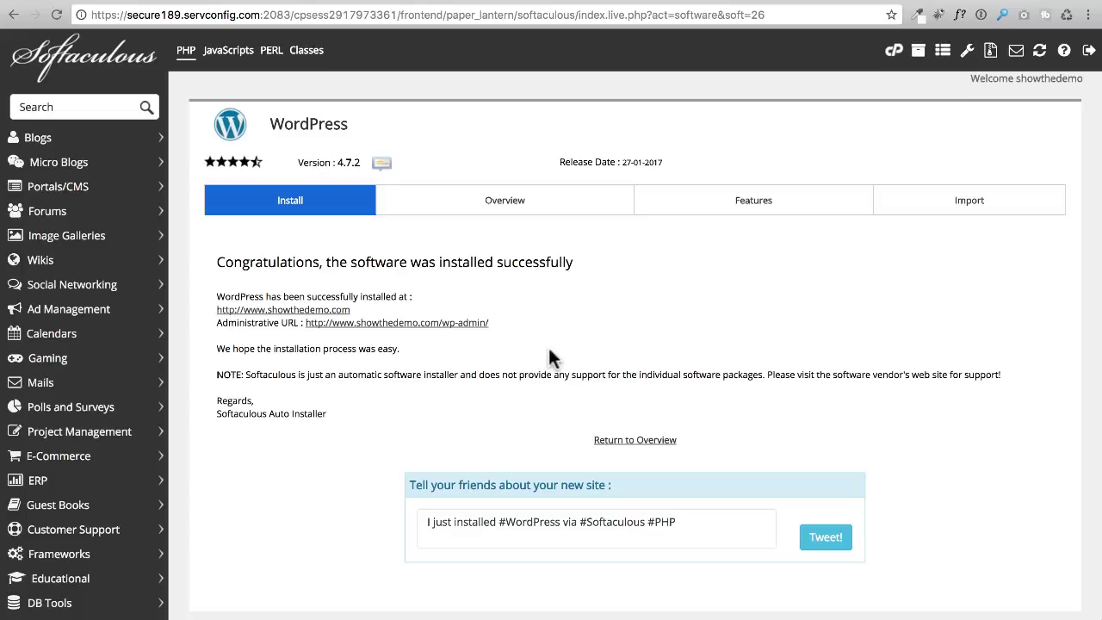
click(280, 315)
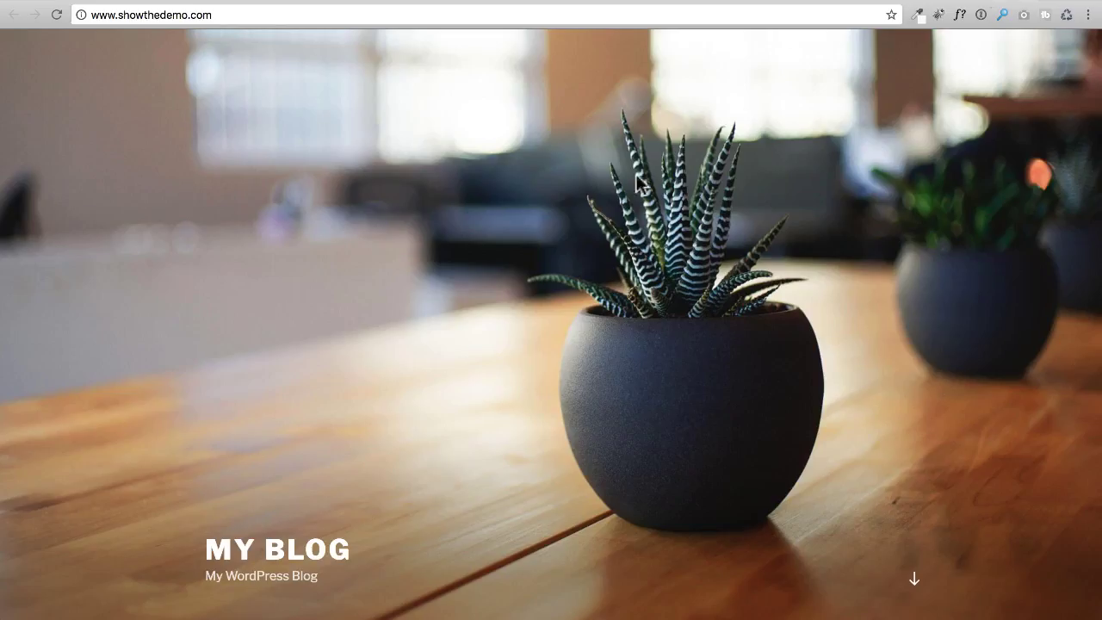
scroll(643, 262, down, 5)
scroll(637, 263, down, 4)
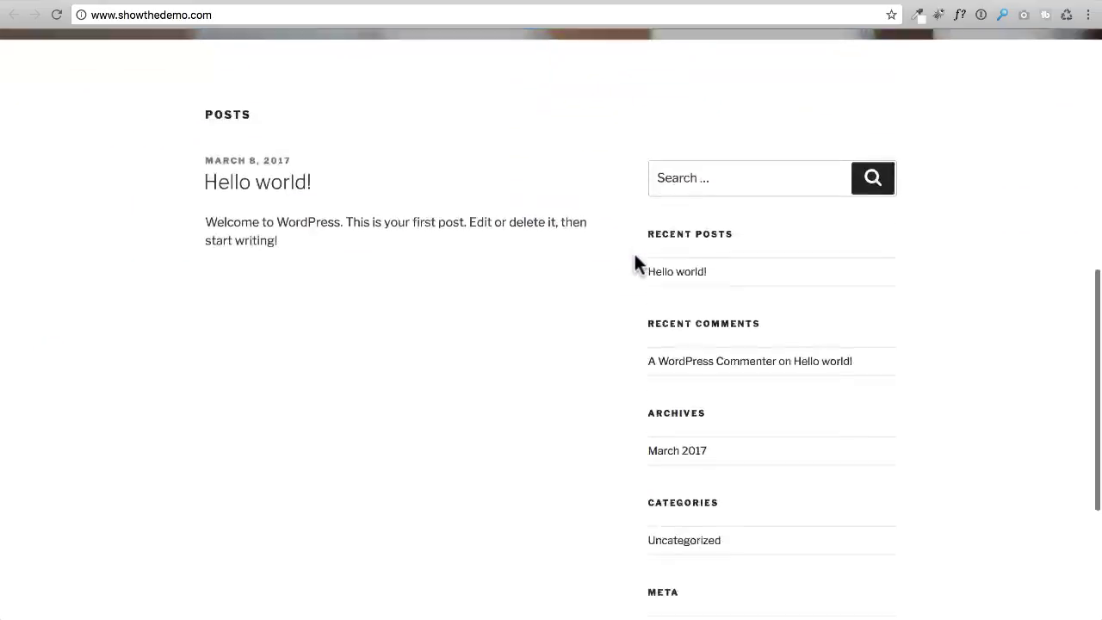
scroll(617, 264, up, 7)
scroll(617, 264, up, 2)
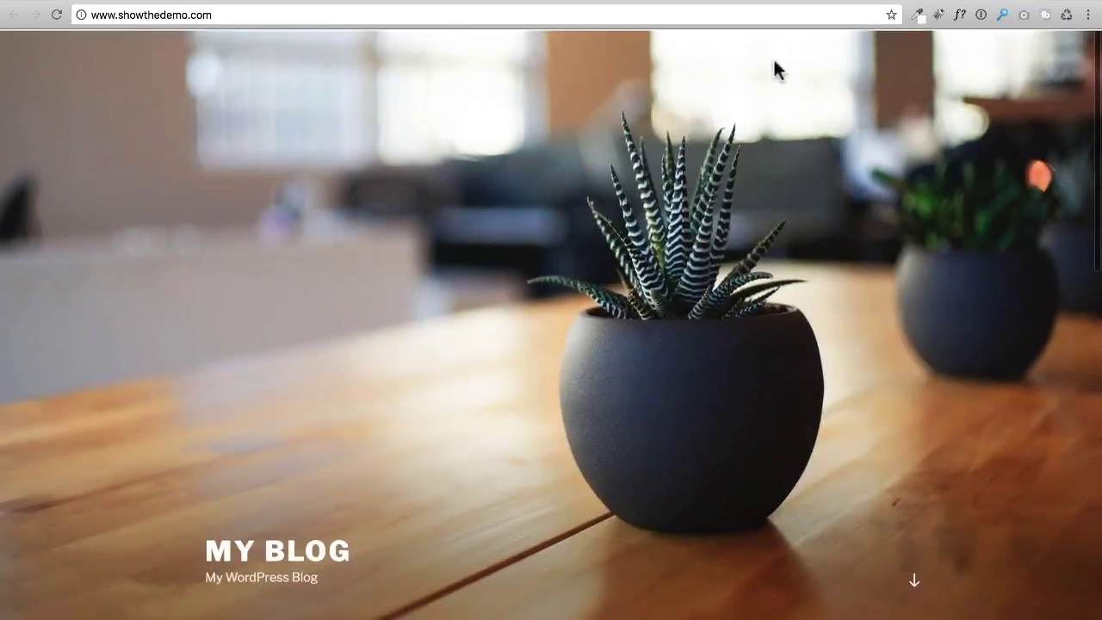
key(ctrl+w)
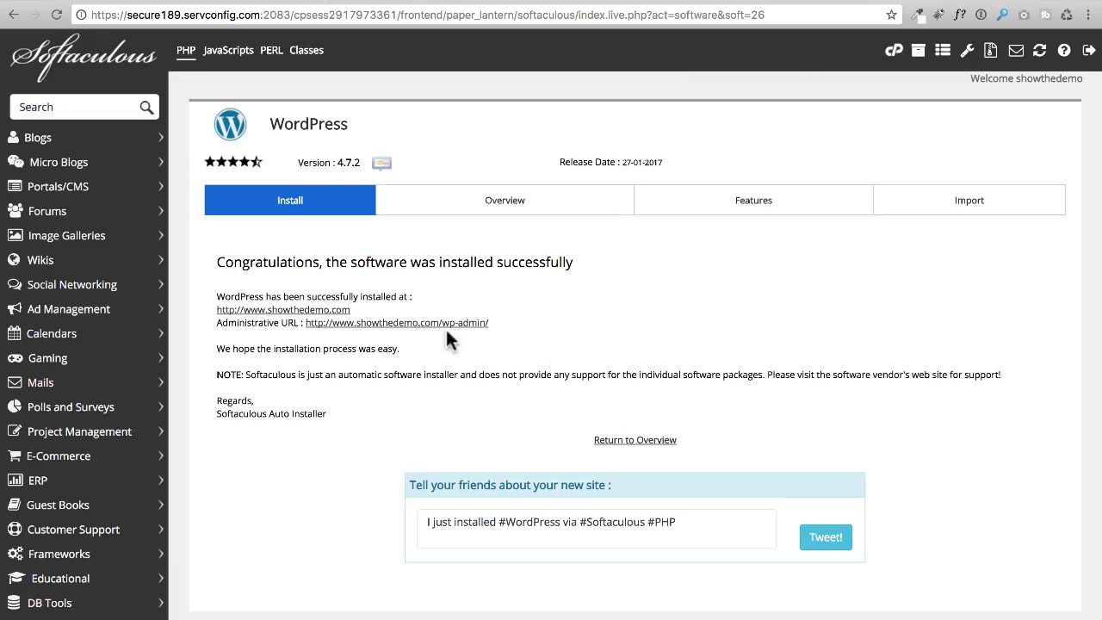
click(401, 324)
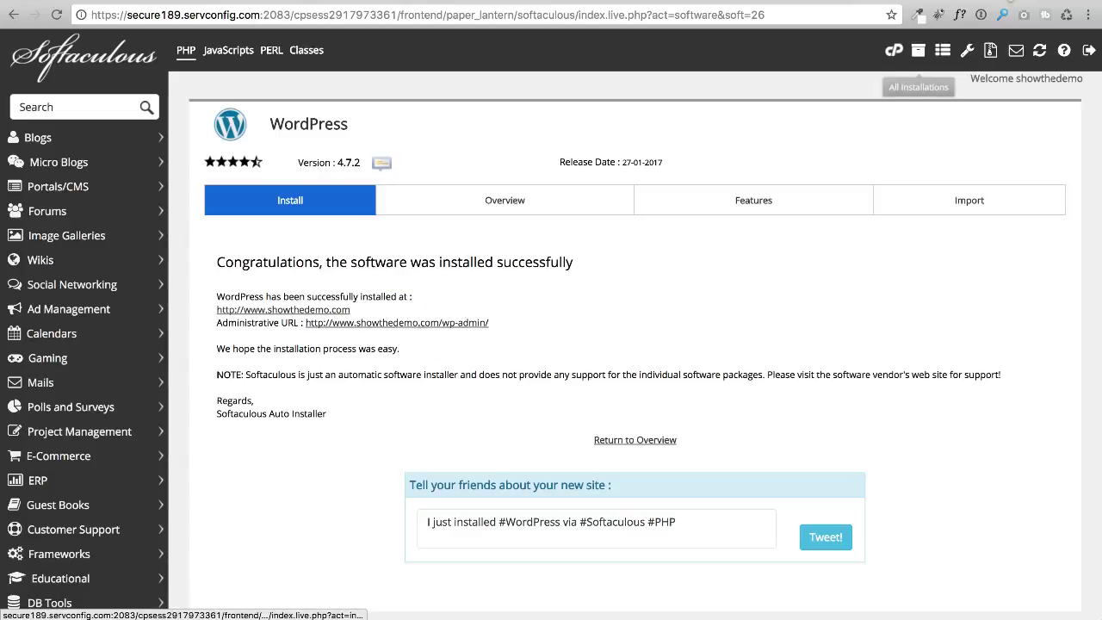